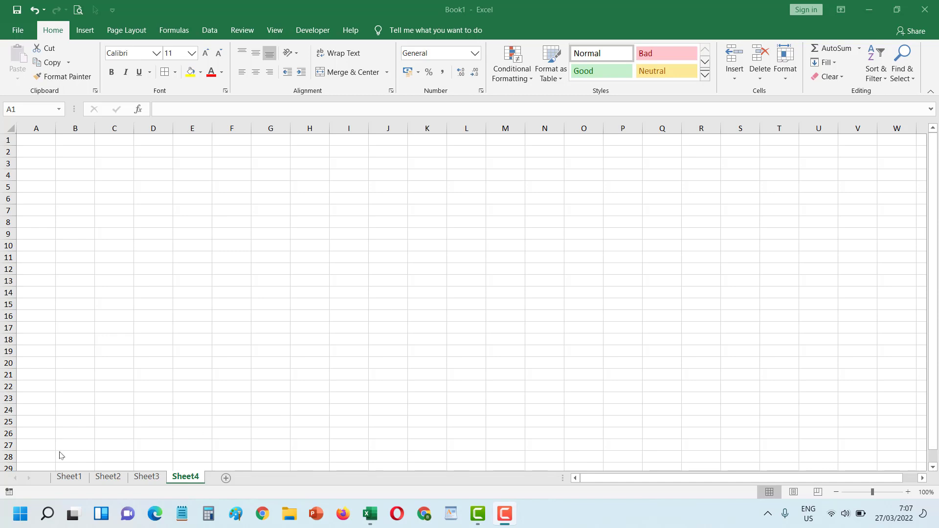
Step: View the picture backgrounds of Sheet1, Sheet2 and Sheet3 in turn
click(71, 476)
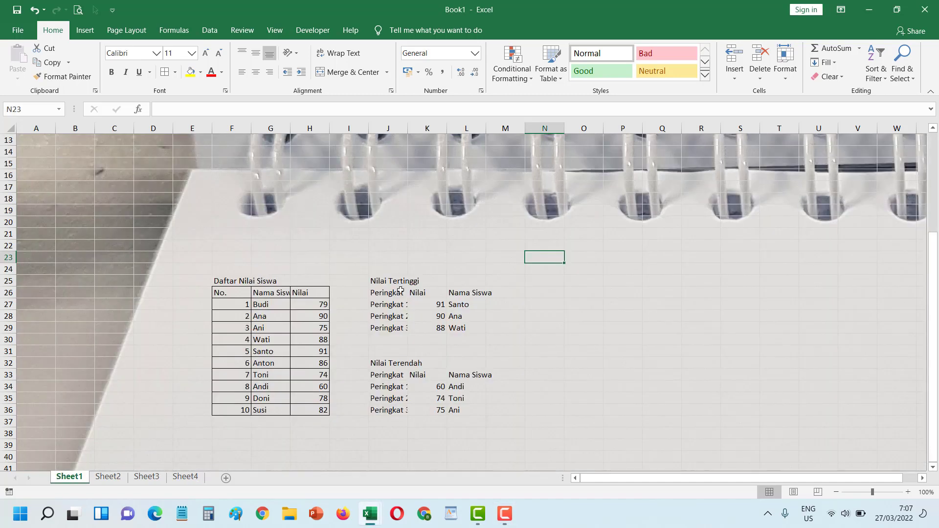
click(104, 481)
click(146, 480)
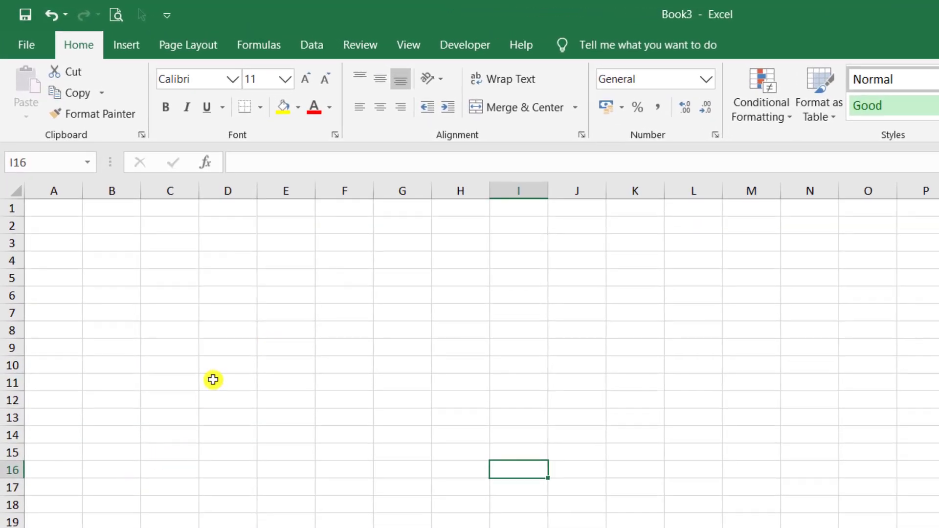
Step: Start adding a sheet background from Page Layout > Background to reach the Insert Pictures dialog
click(195, 44)
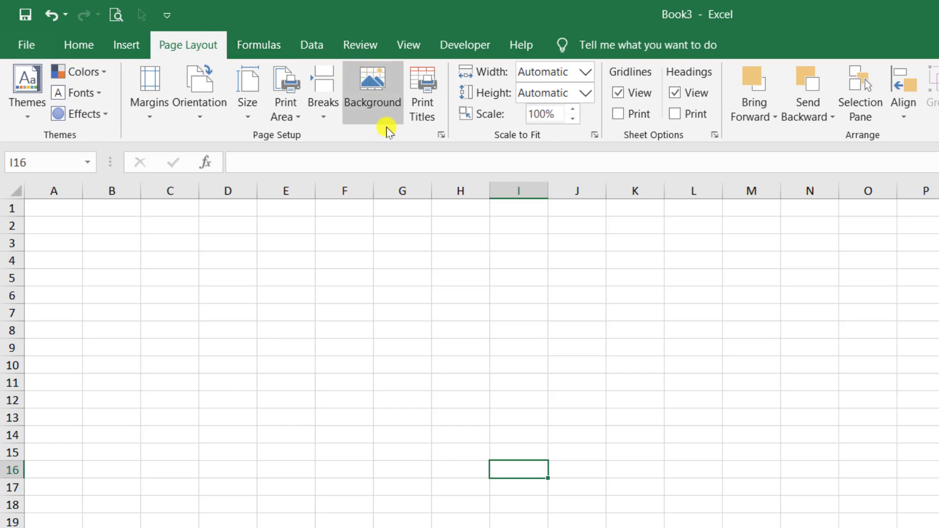
click(383, 93)
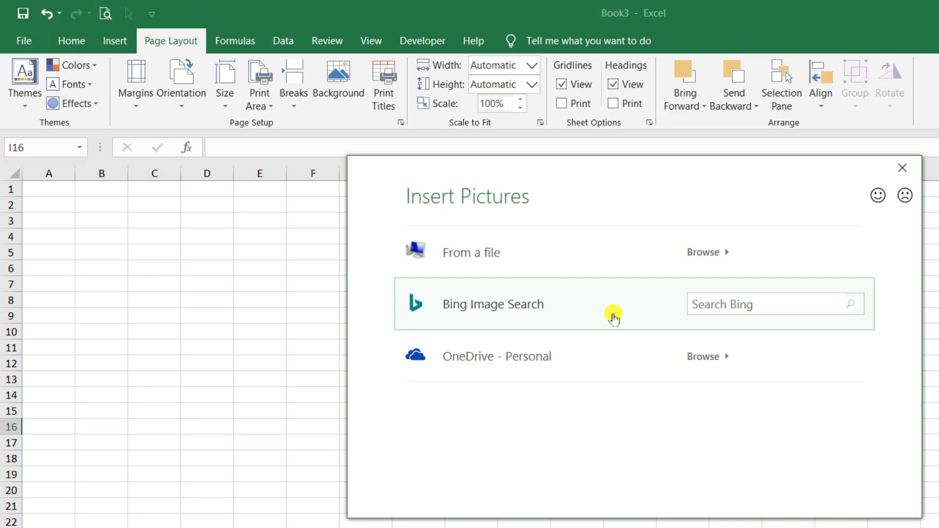
Step: Insert the photo 20190422_125140 from Saved Pictures as the Book3 sheet background
click(694, 253)
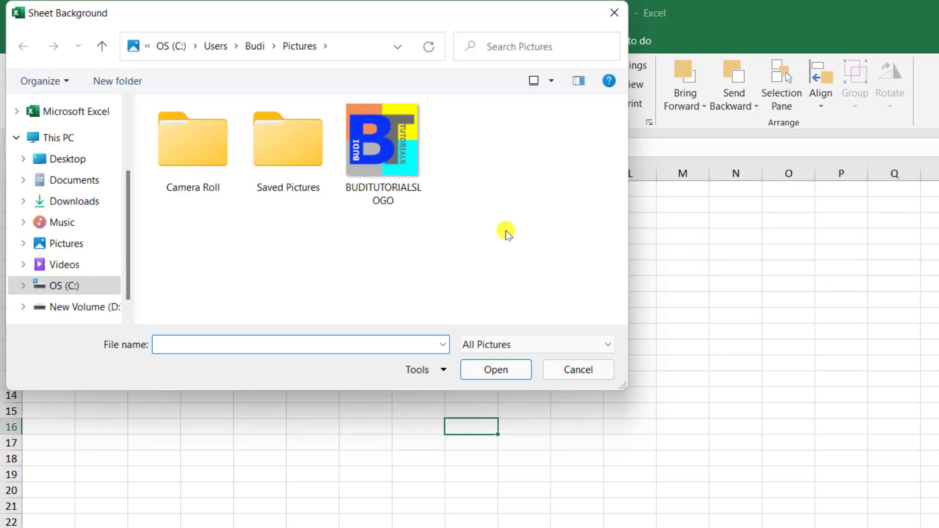
double_click(290, 147)
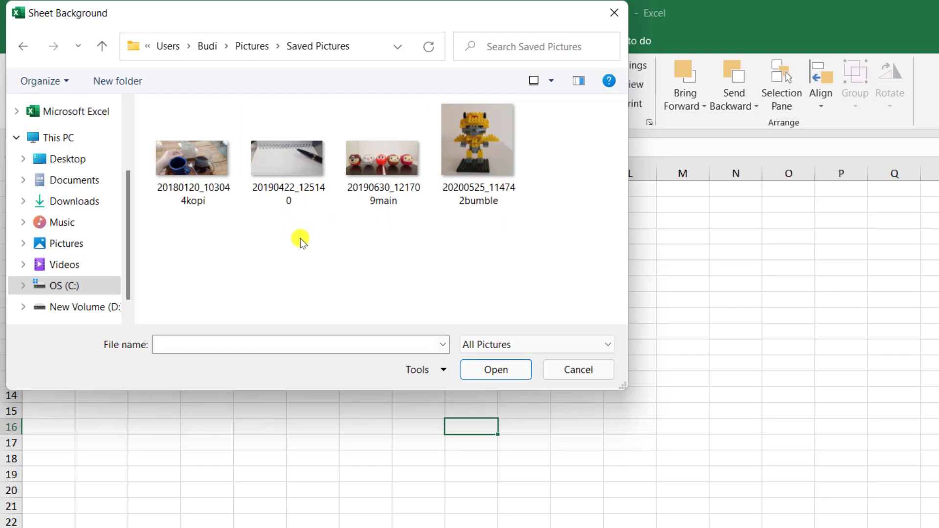
click(292, 179)
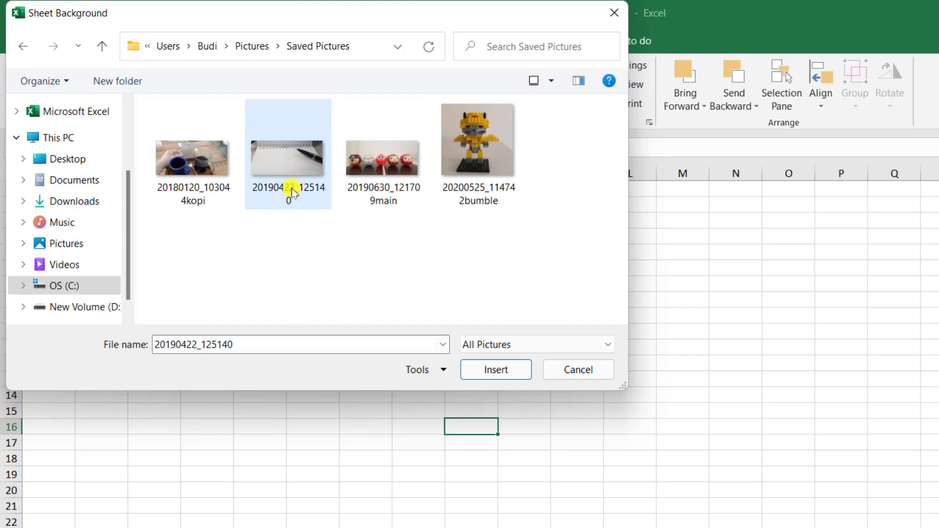
click(484, 370)
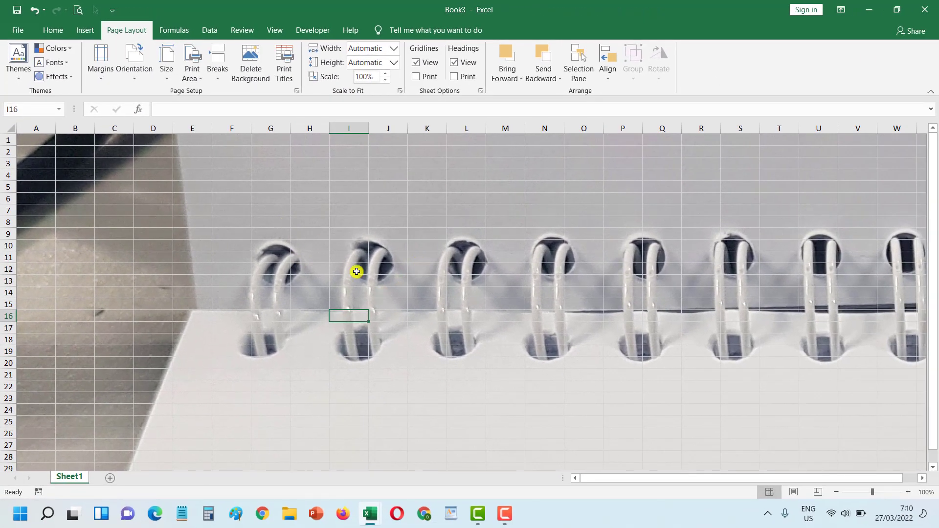
Step: Add Sheet2 and set the first Bing 'buku catatan' notebook-and-pen image as its background
click(111, 478)
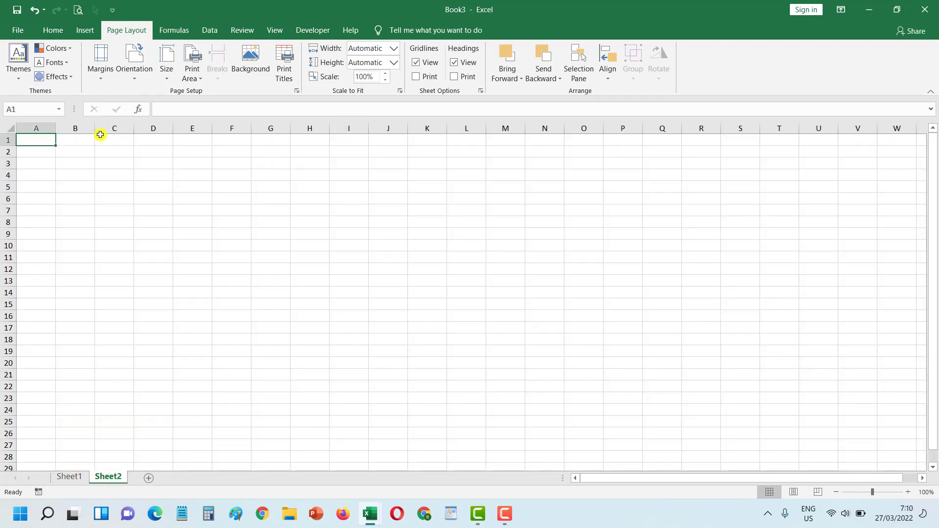
click(257, 63)
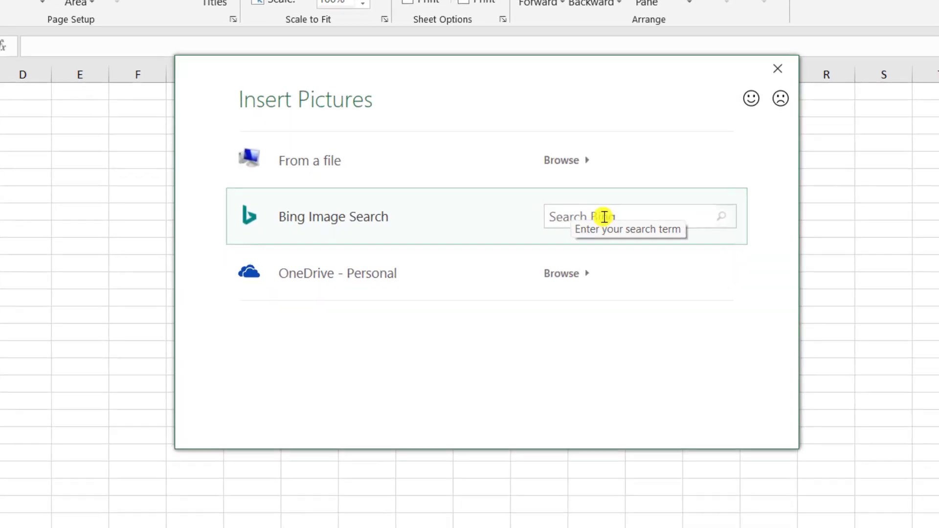
click(549, 225)
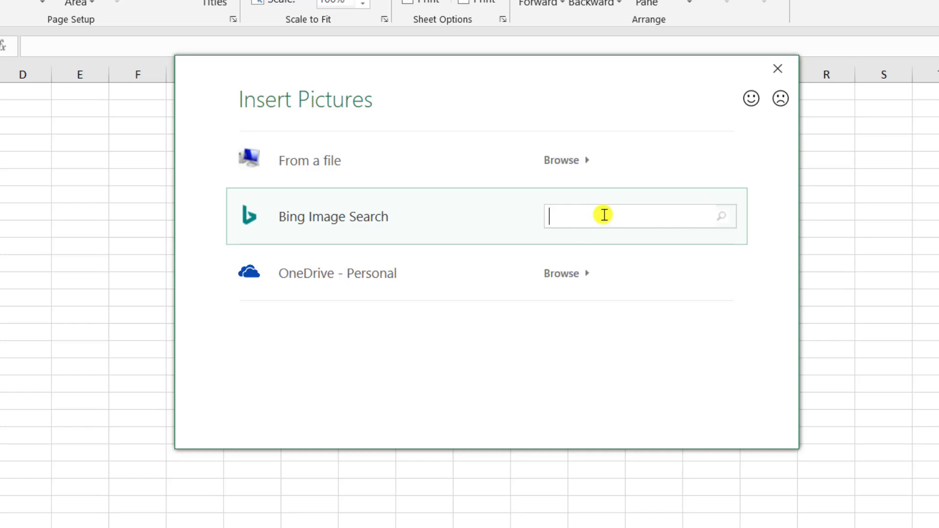
text(buku catata)
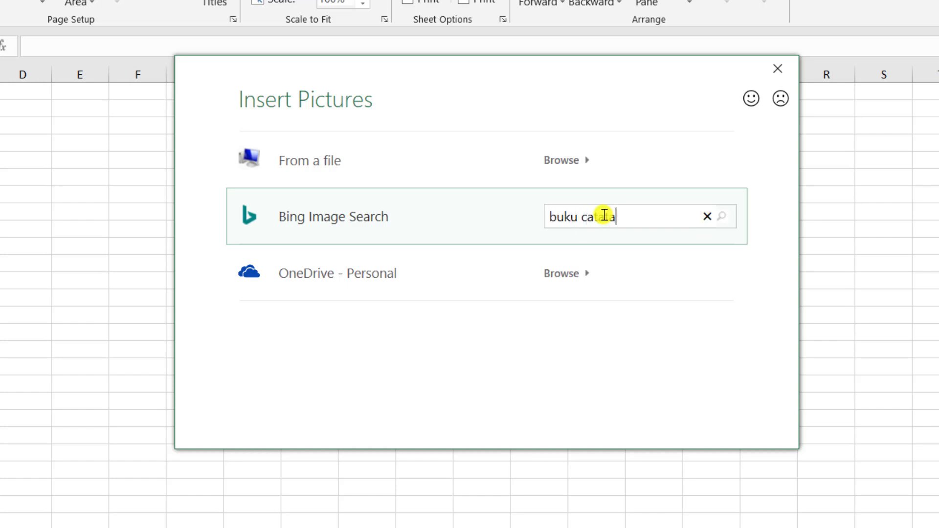
text(n)
key(Return)
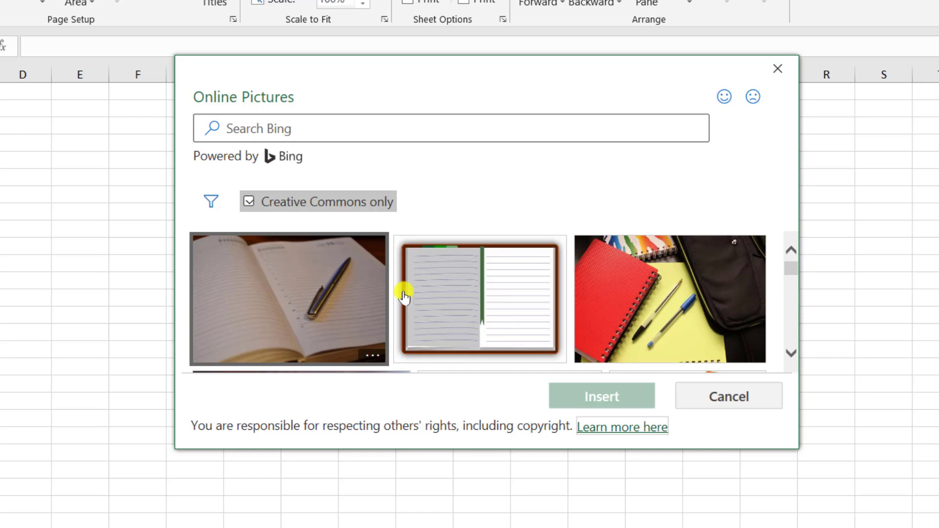
click(334, 294)
click(628, 394)
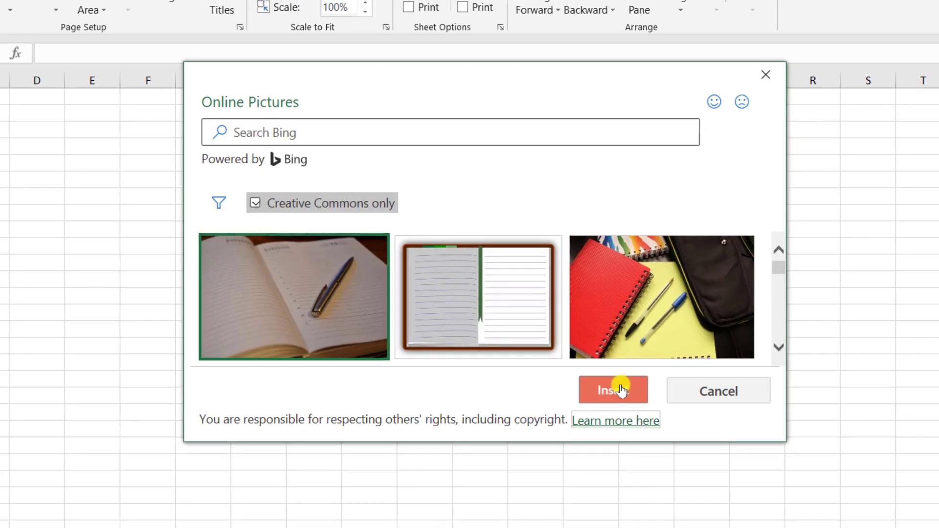
Step: Use Delete Background to remove the notebook-and-pen photo from Sheet2
scroll(568, 342, down, 5)
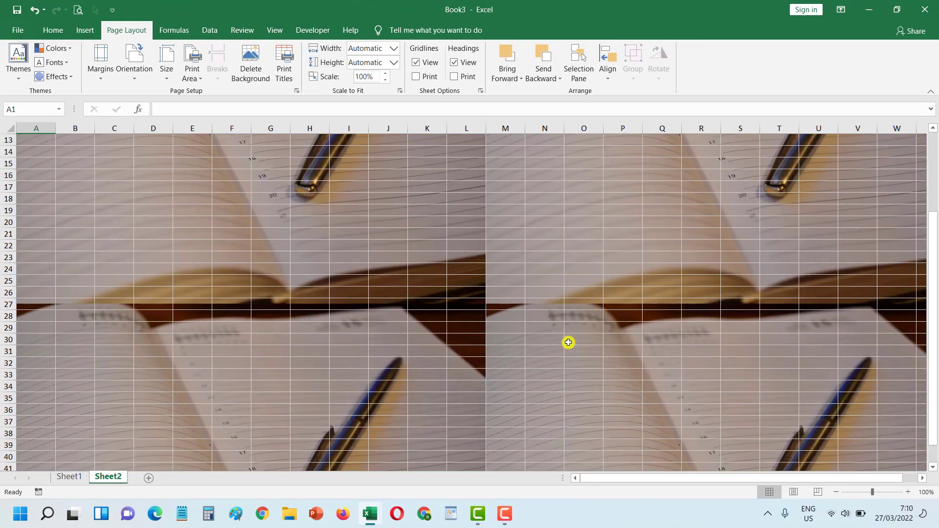
scroll(568, 343, down, 4)
scroll(548, 322, up, 9)
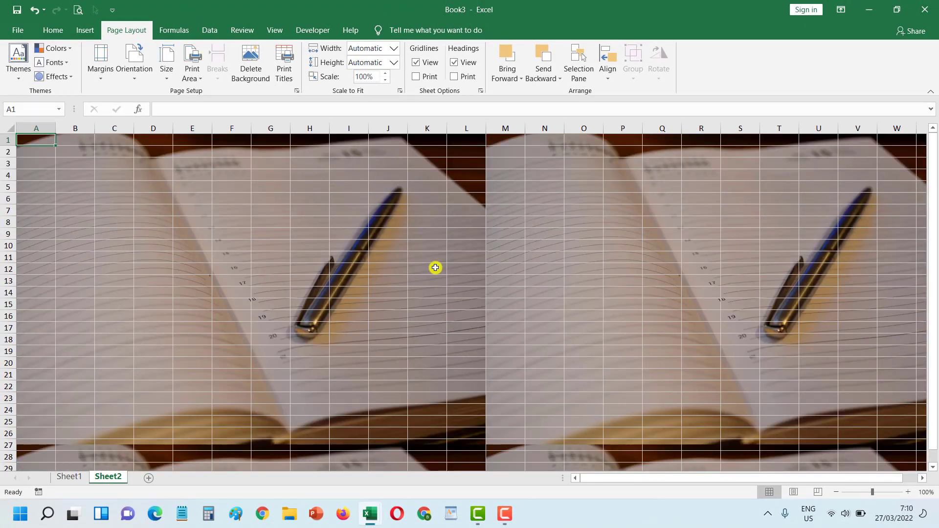
scroll(435, 267, down, 5)
scroll(435, 268, up, 5)
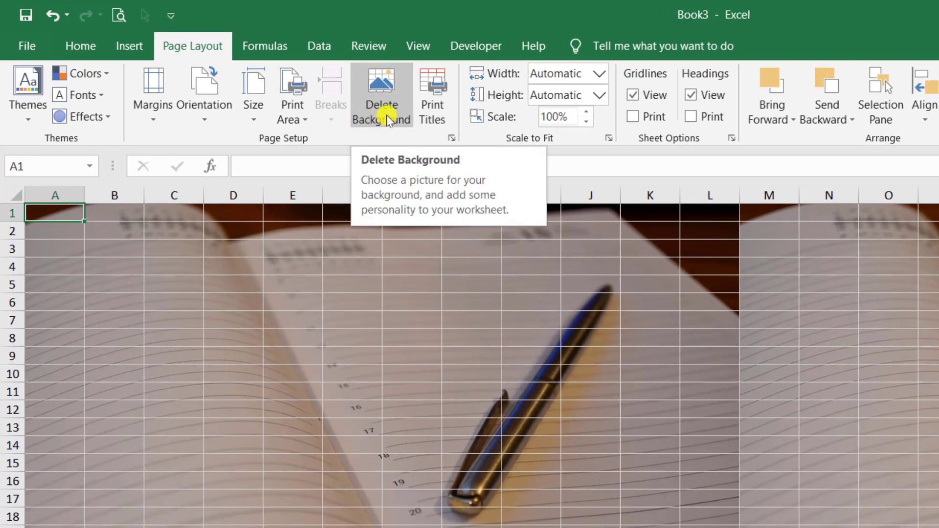
click(384, 89)
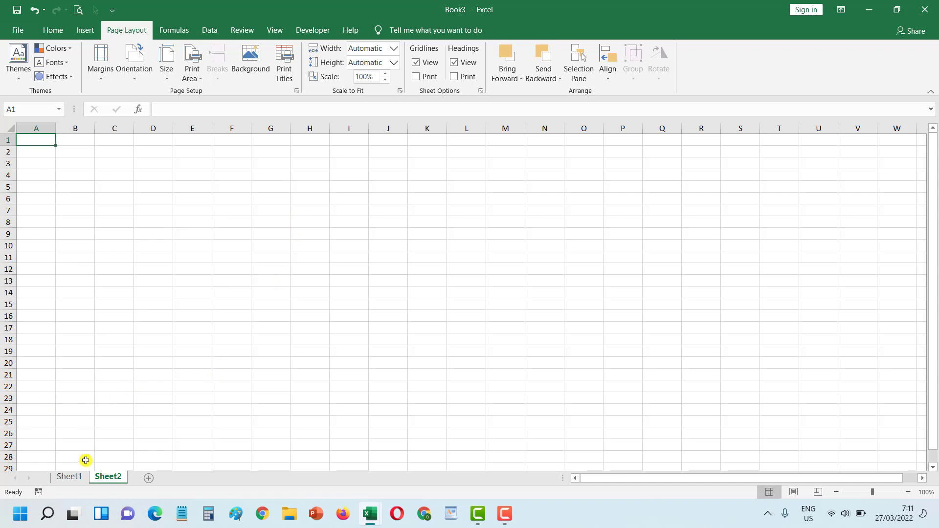
Step: Enter 'Ini adalah contoh' in cell D5 of Sheet1
click(69, 476)
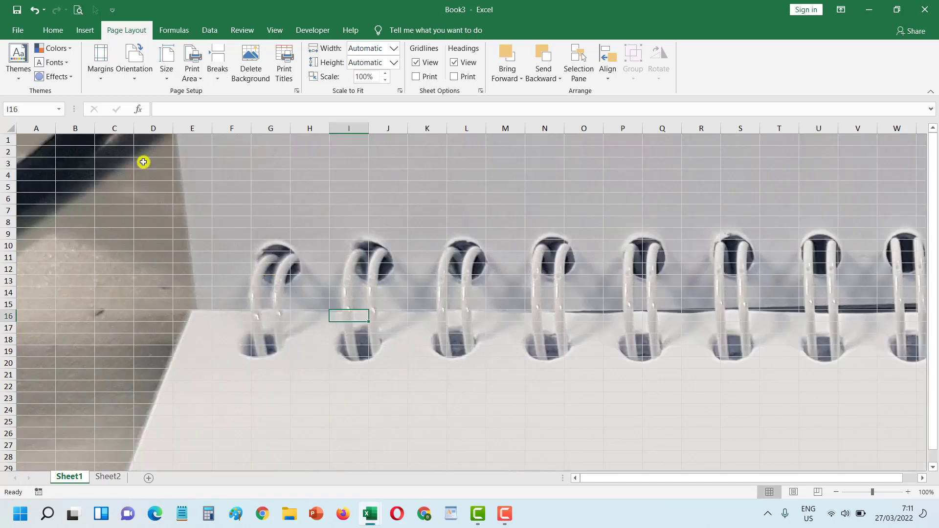
click(155, 187)
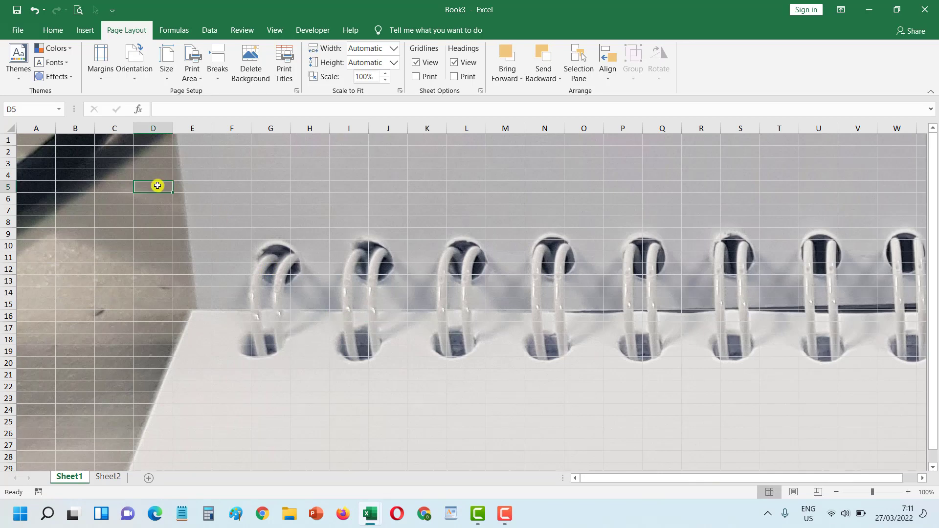
text(Ini )
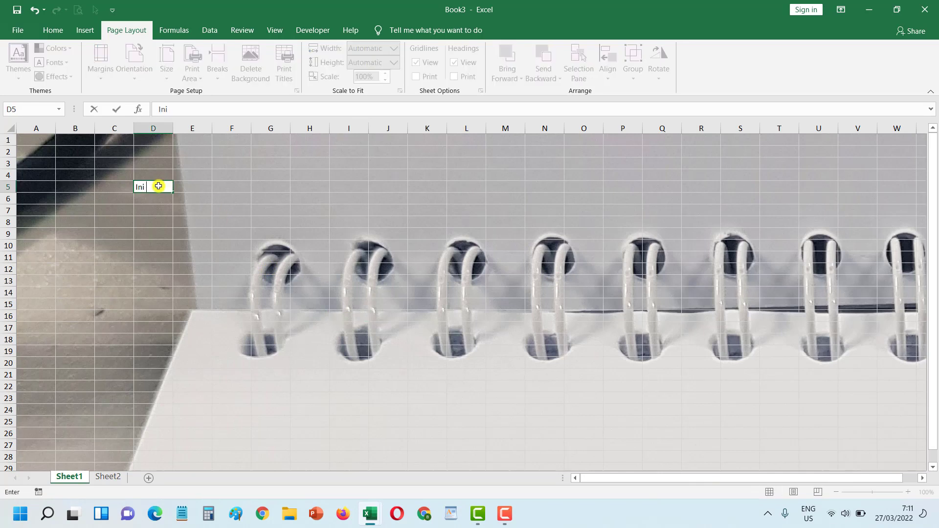
text(adalah cont)
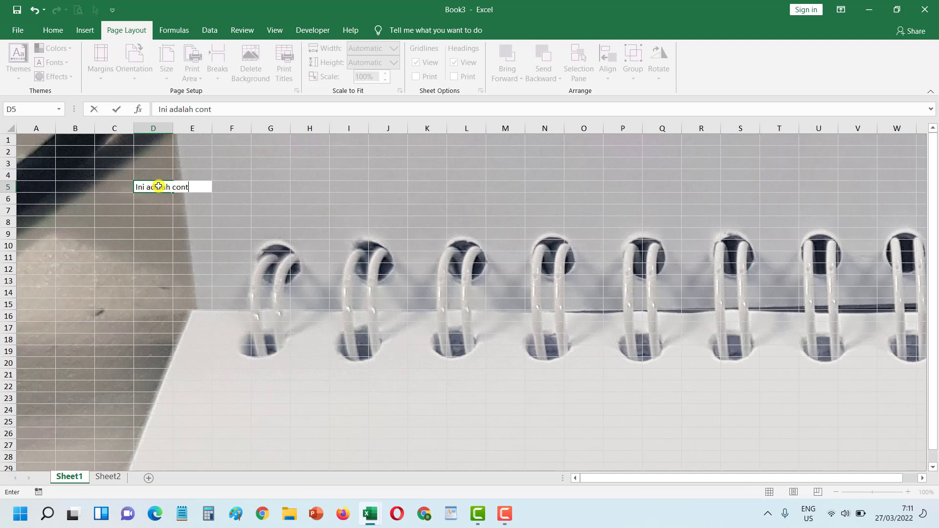
text(oh)
click(226, 236)
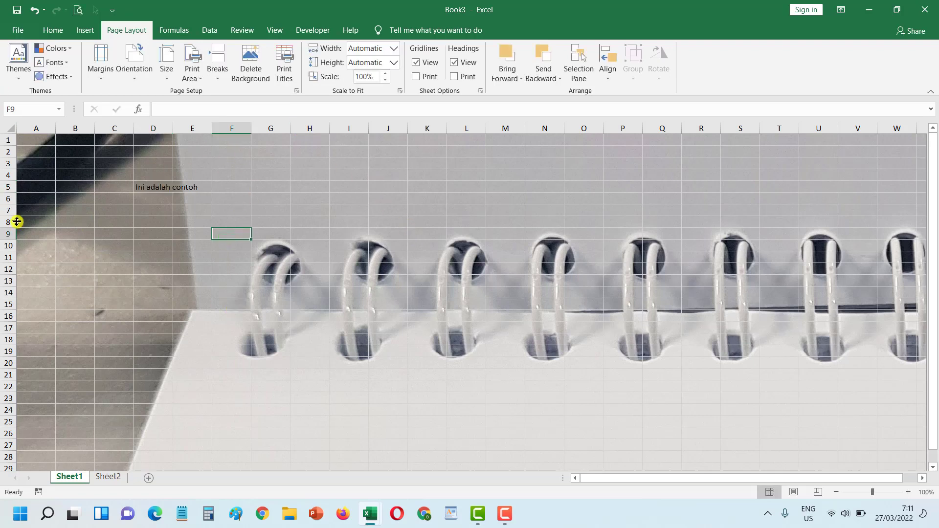
click(17, 30)
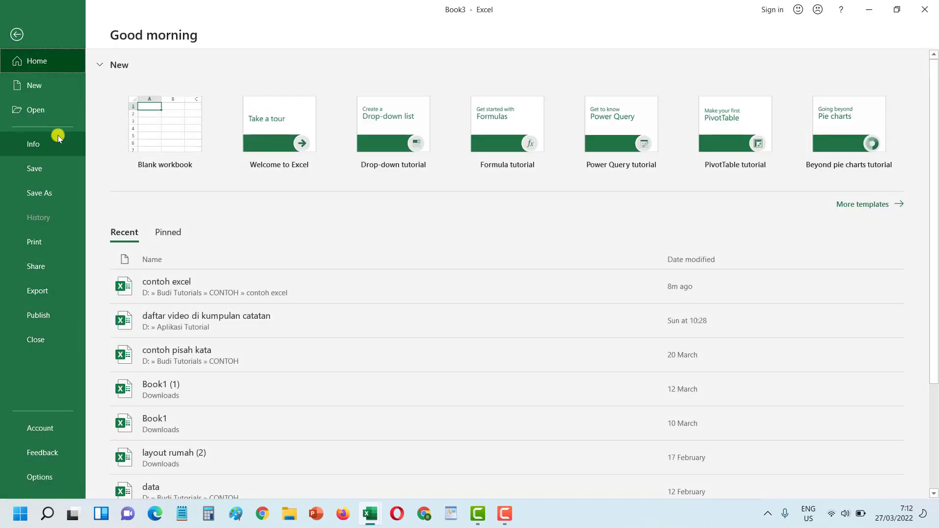
click(46, 241)
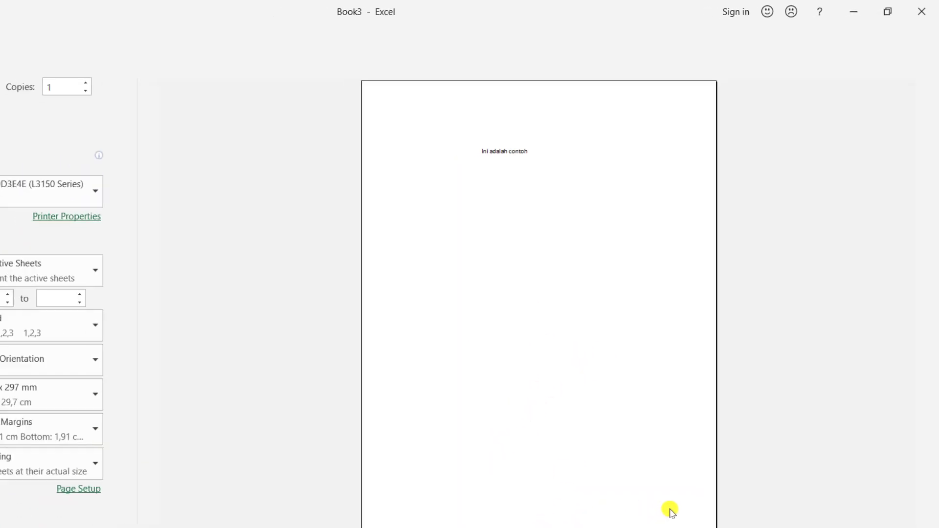
click(48, 60)
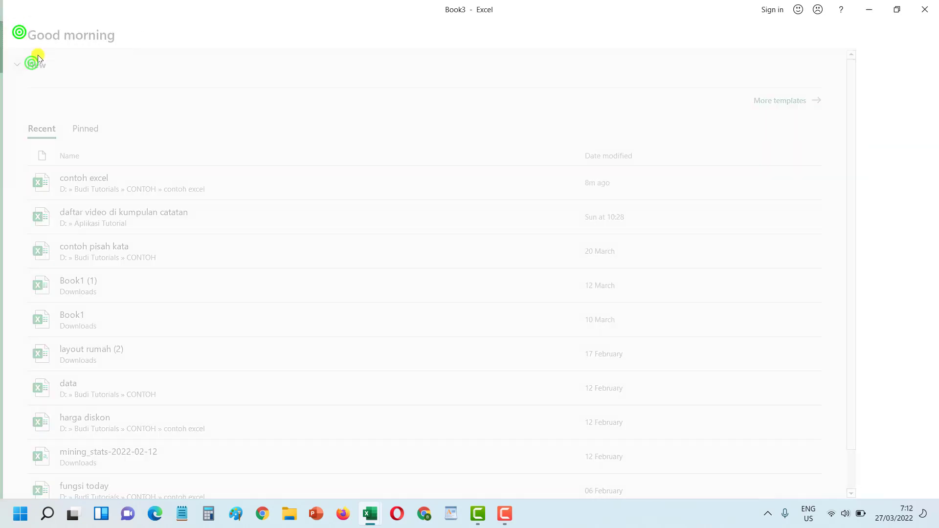
click(17, 34)
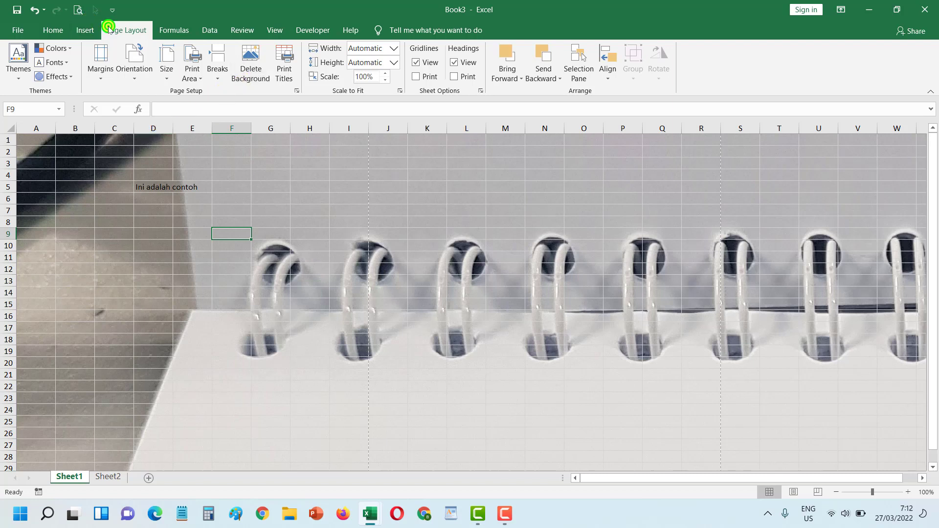
Step: Use Delete Background to remove the spiral-notebook photo from Sheet1
click(250, 59)
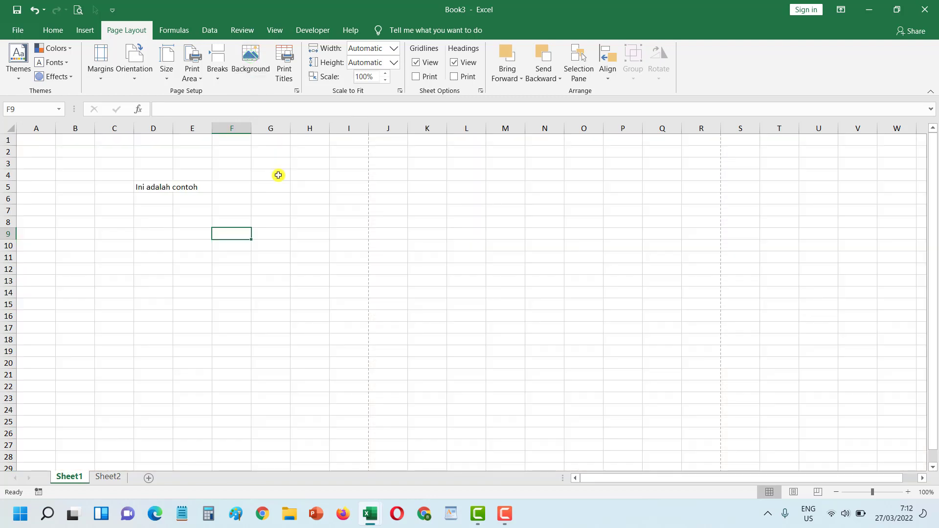